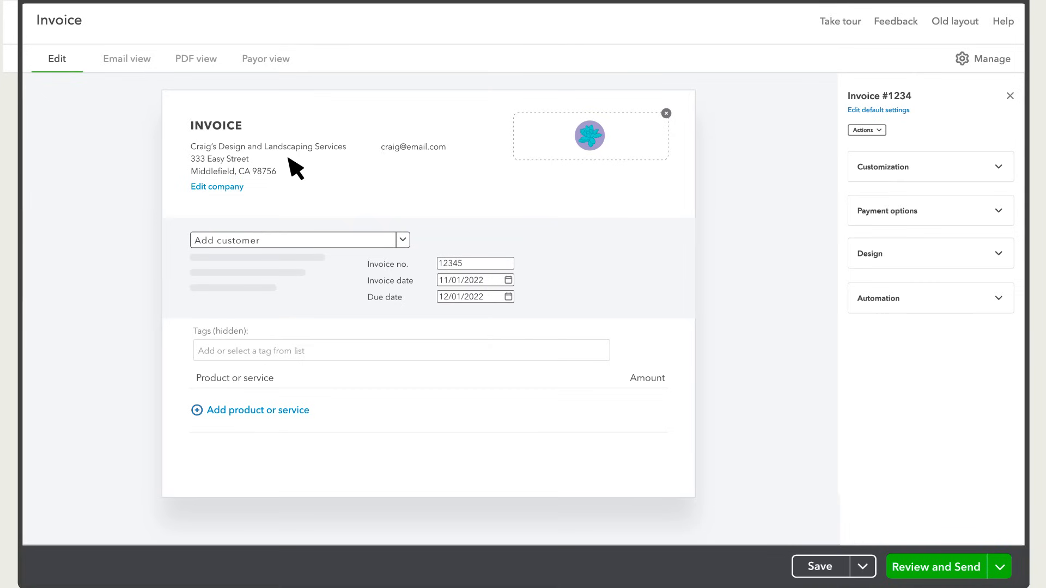
Open the company information from the invoice header, review the details and save them
left_click(220, 188)
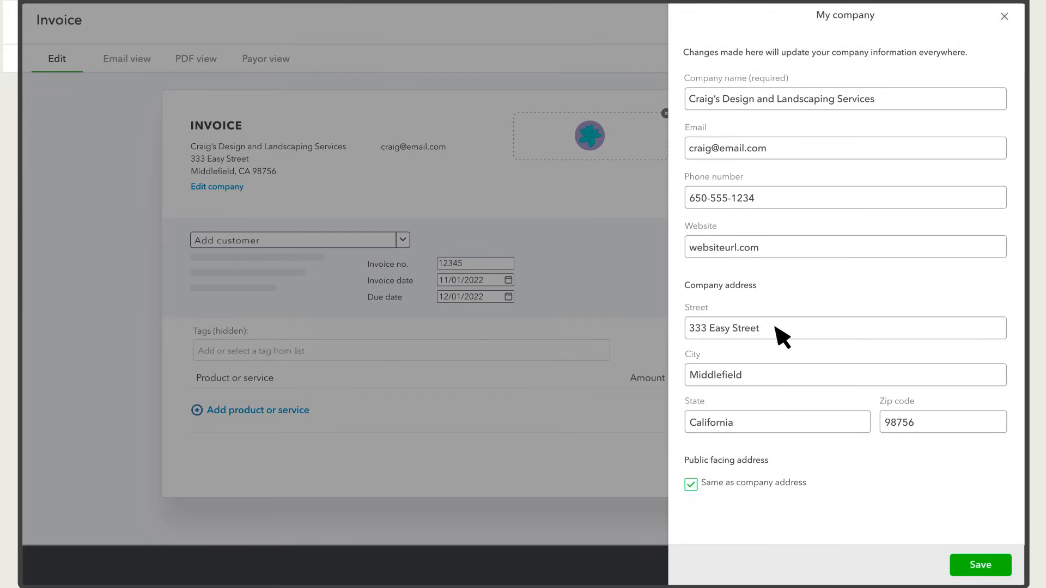
left_click(980, 567)
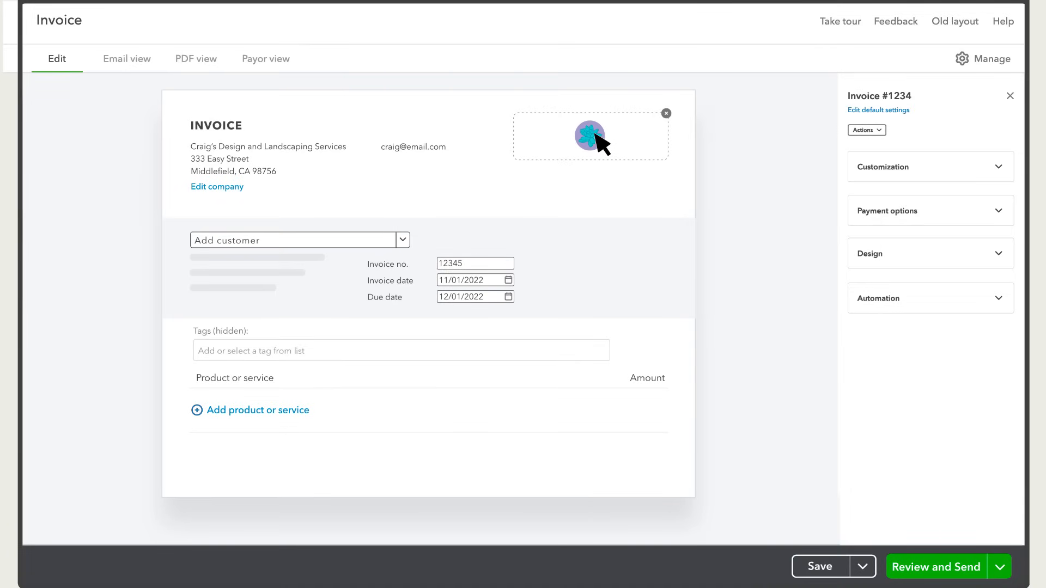
Assign the first existing customer in the list to the invoice
left_click(403, 240)
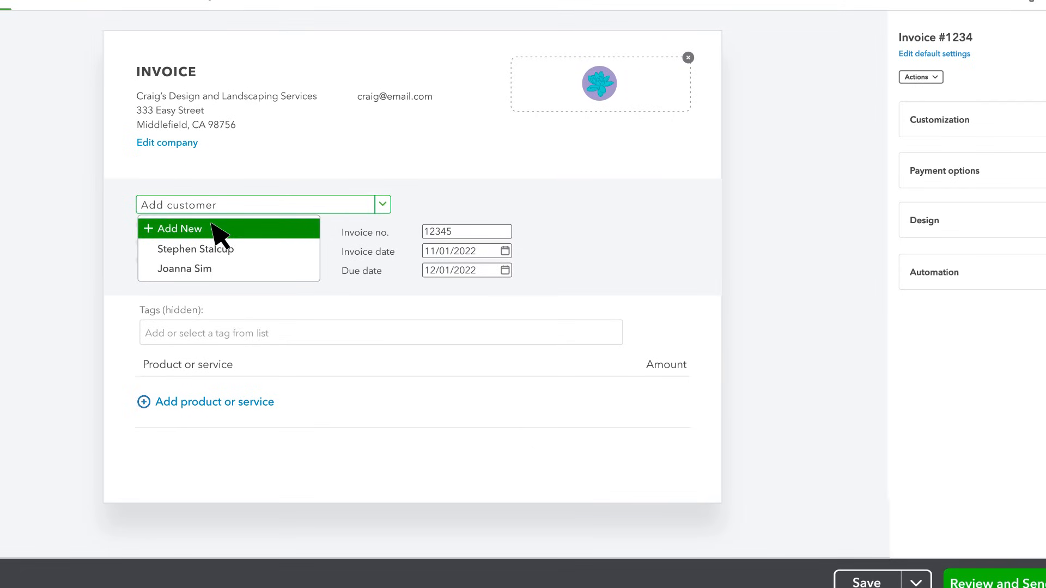
left_click(252, 254)
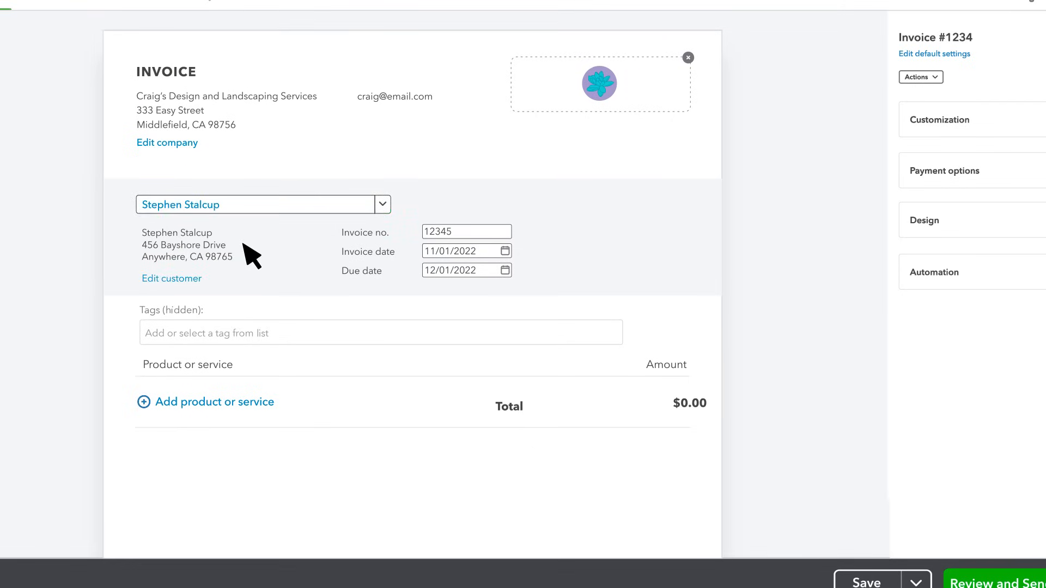
left_click(381, 204)
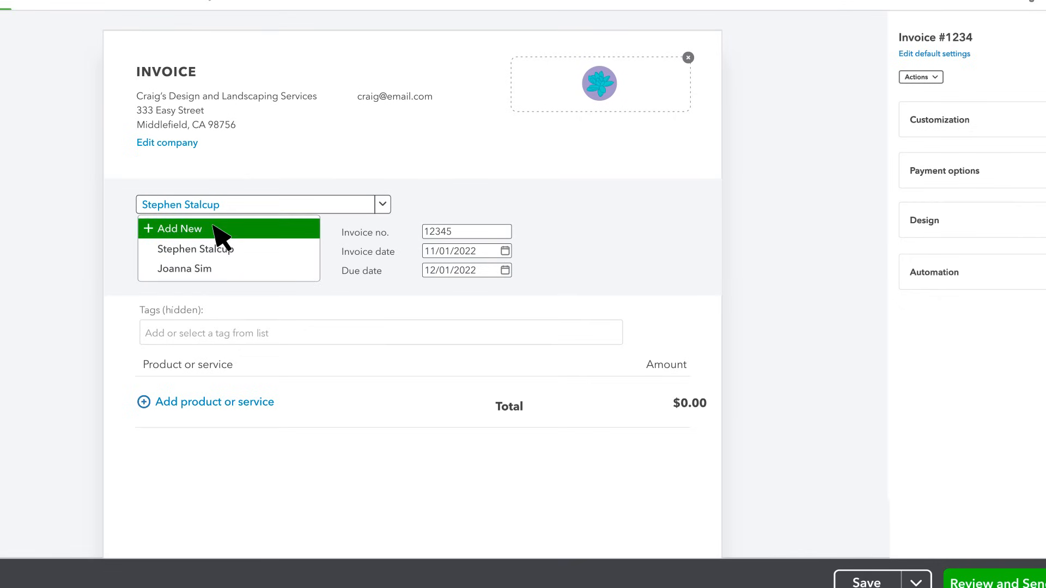
left_click(325, 233)
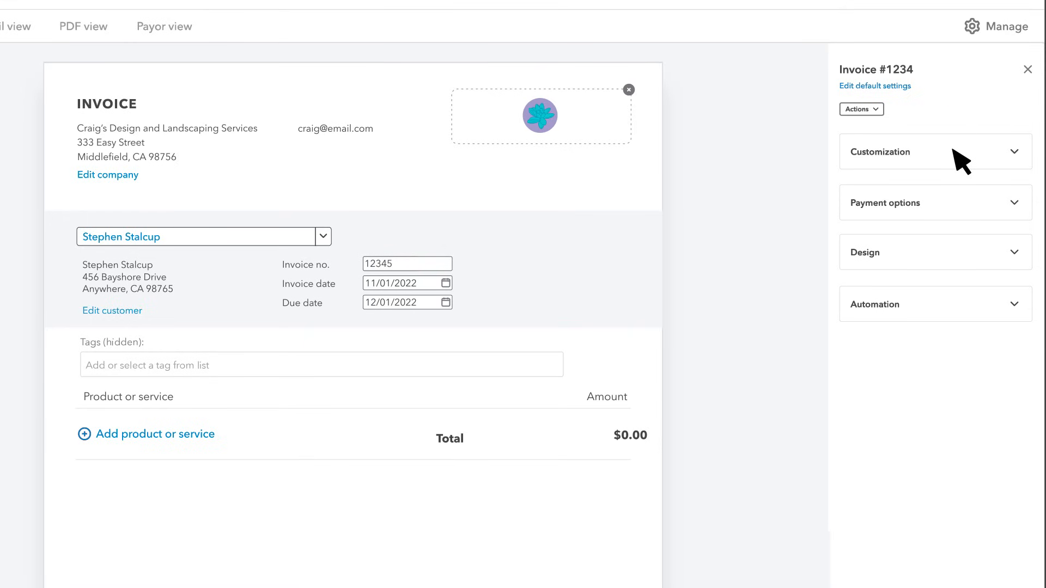
Turn on the Terms field in the invoice's customization settings
left_click(961, 162)
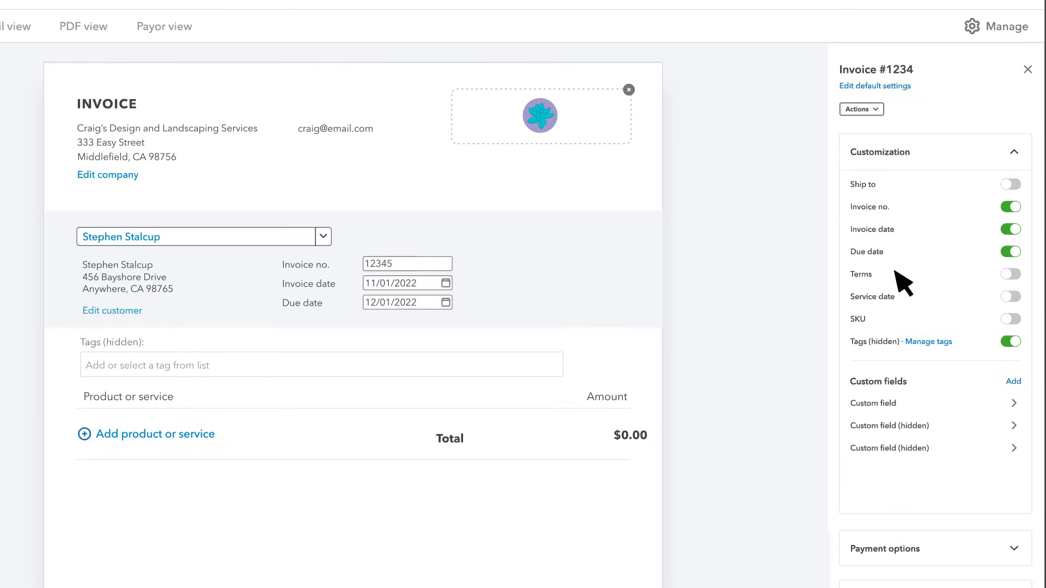
left_click(1009, 274)
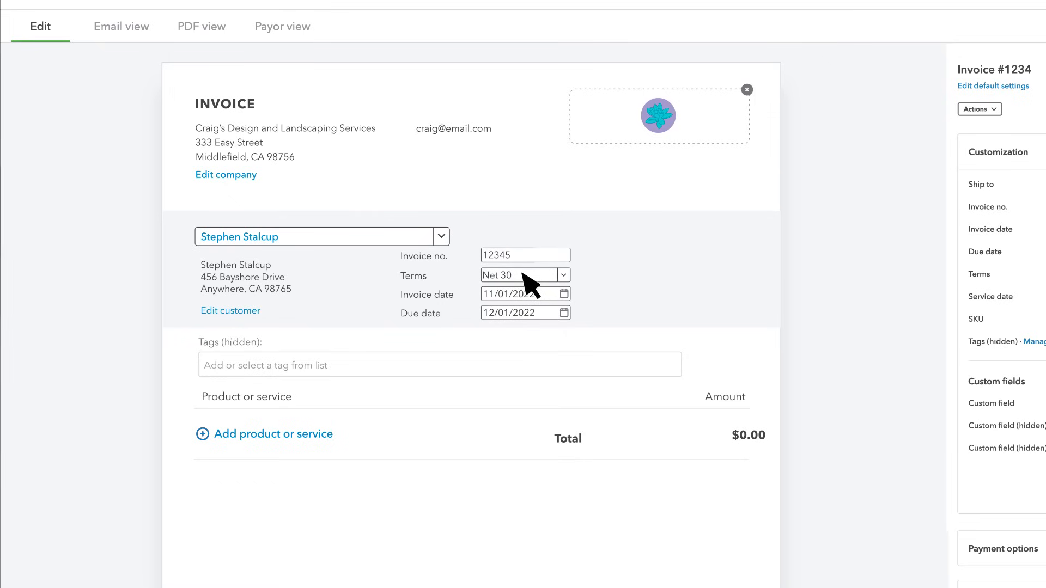
Add Lawn Mowing as the first product or service line on the invoice
scroll(313, 262, "down", 3)
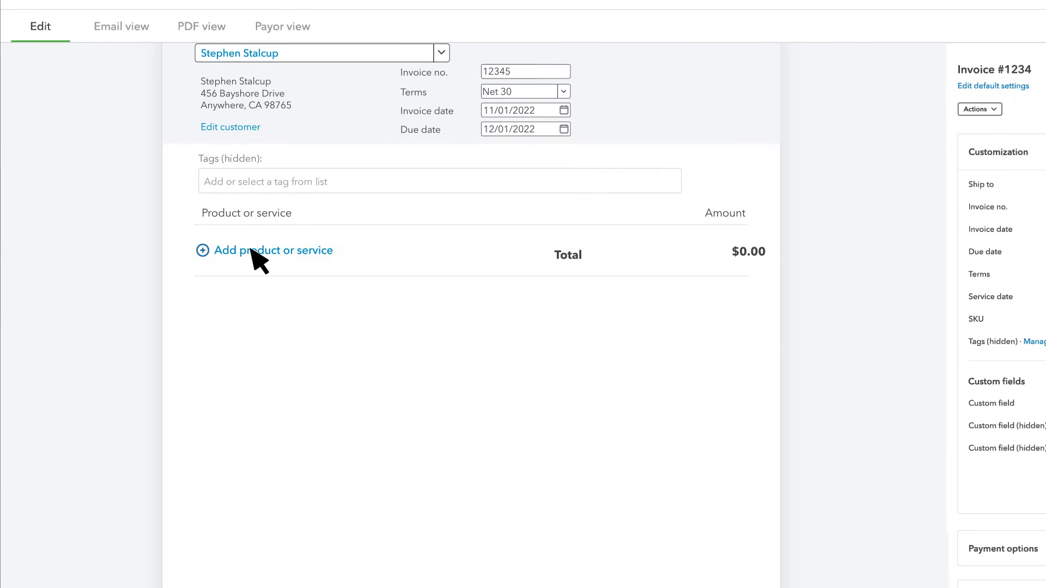
left_click(251, 251)
left_click(346, 259)
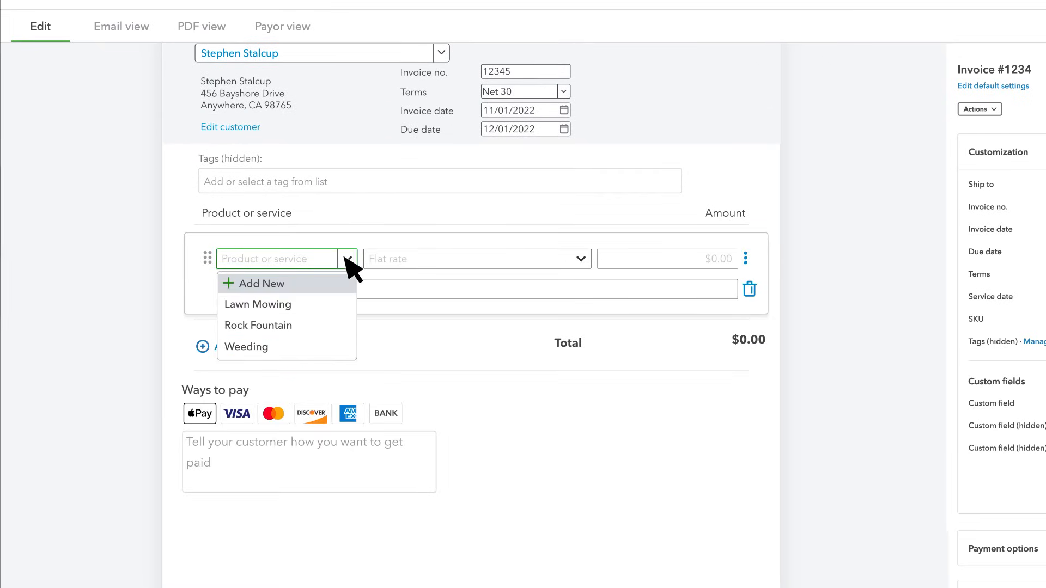
left_click(297, 304)
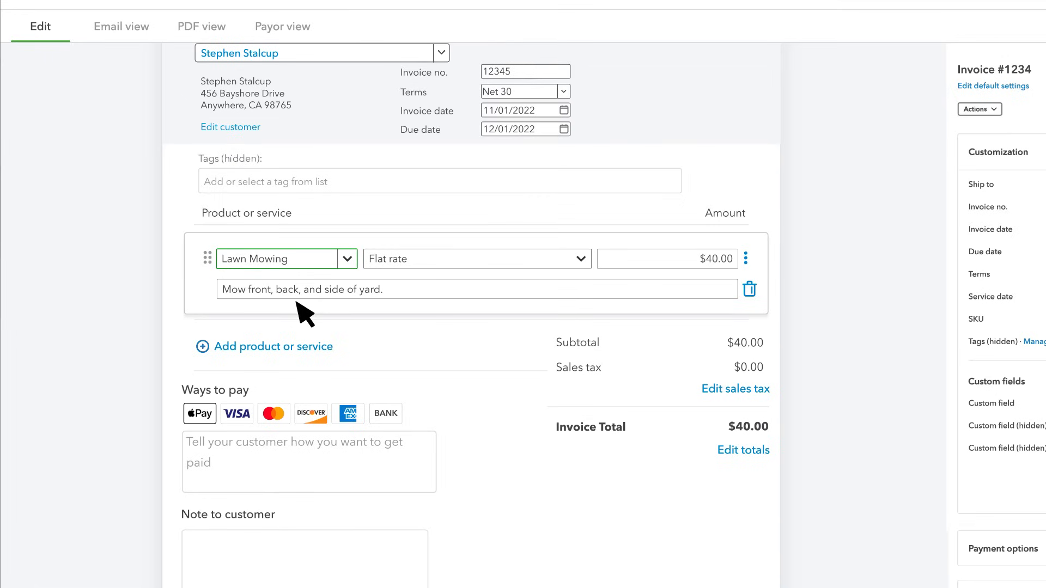
Add Rock Fountain as a second product or service line on the invoice
left_click(326, 346)
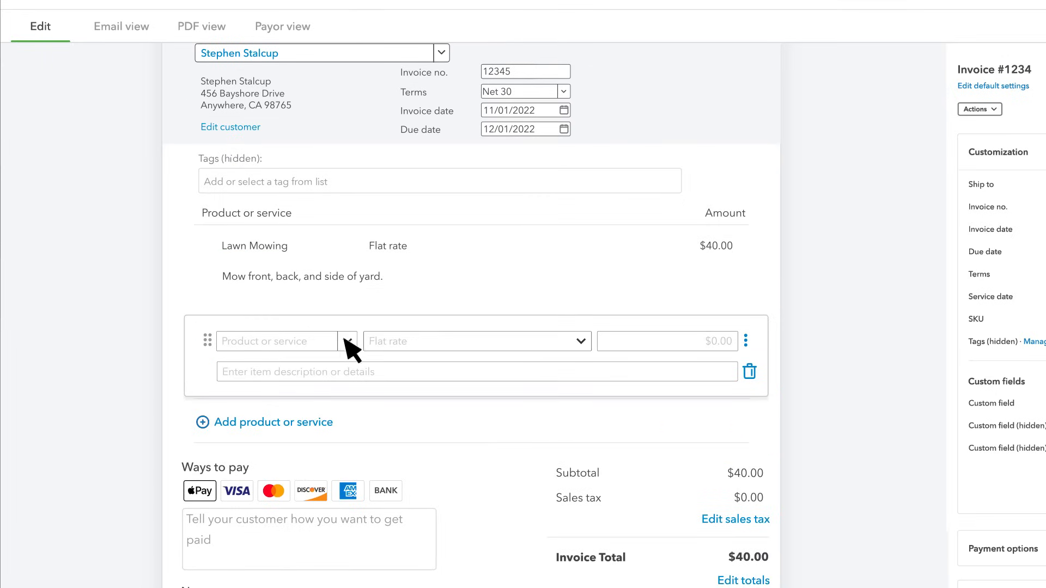
left_click(346, 342)
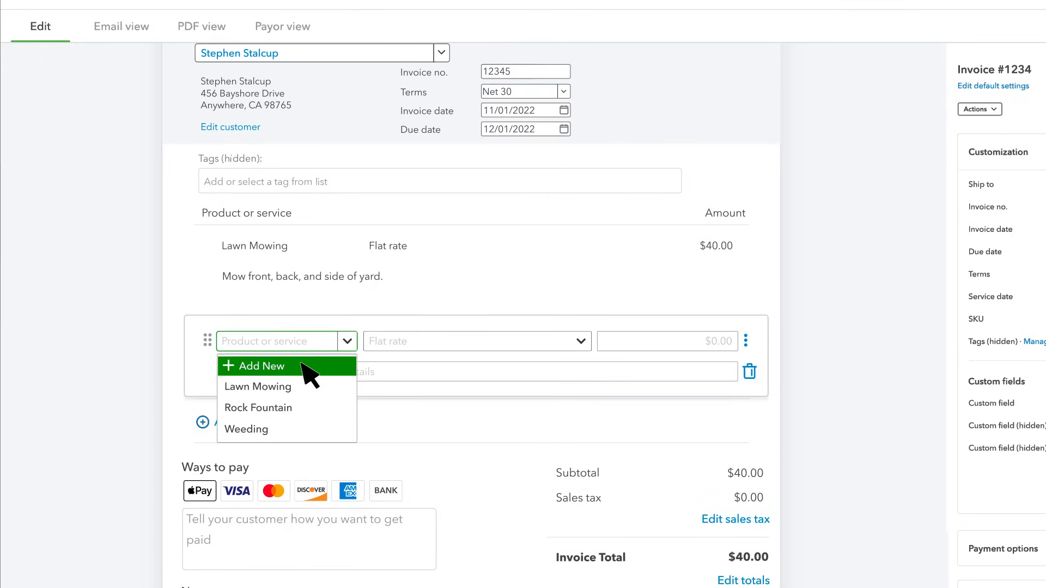
left_click(302, 406)
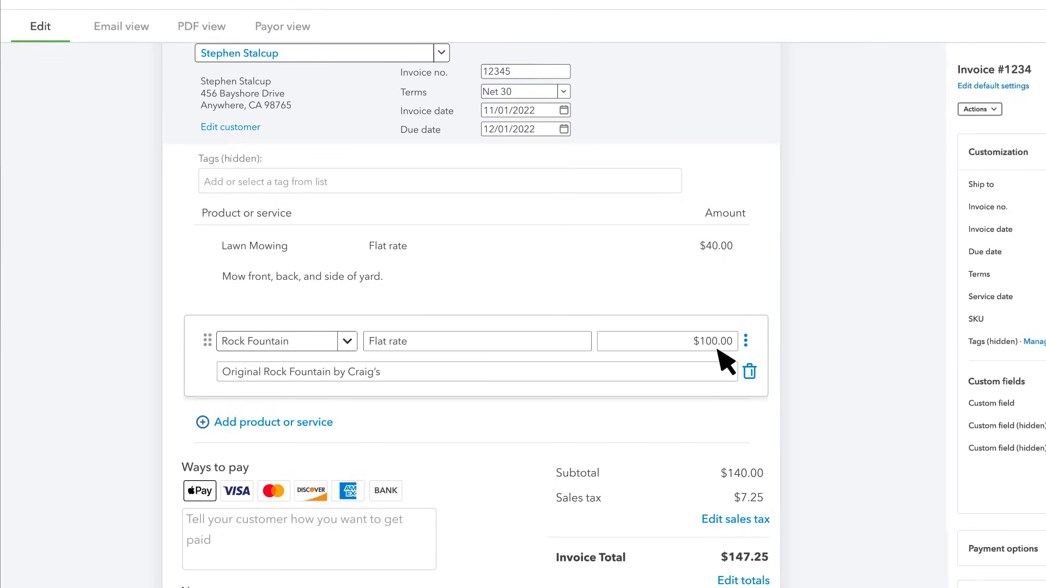
key("Return")
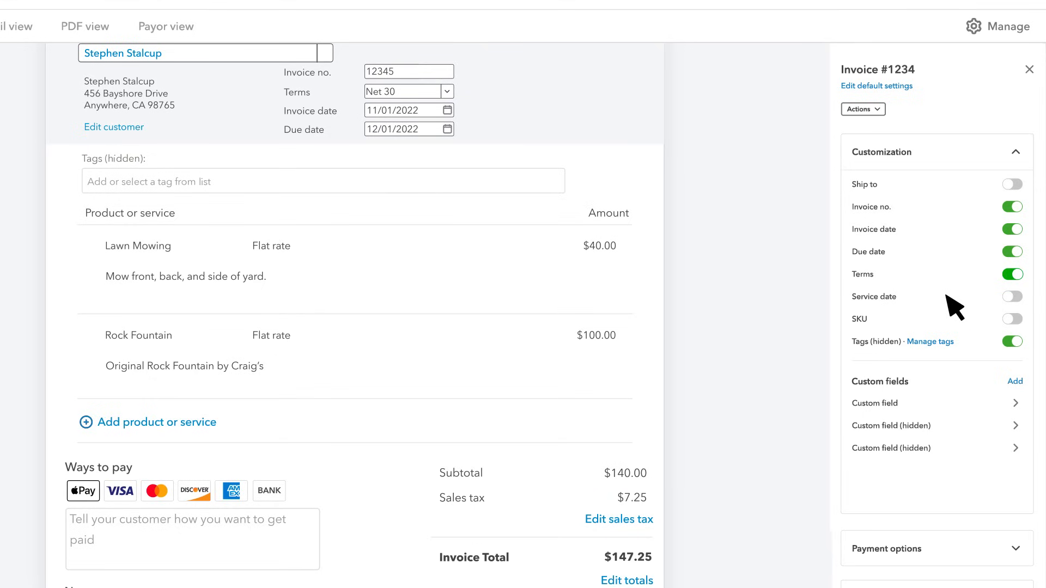
Turn on the Service date for the invoice's line items and collapse the customization settings
left_click(1009, 297)
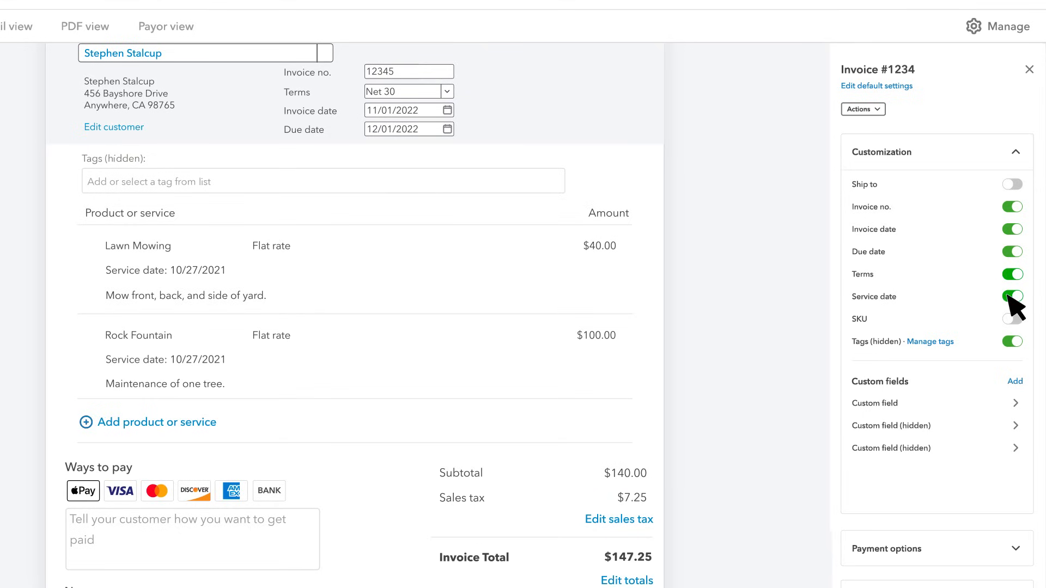
scroll(665, 315, "down", 3)
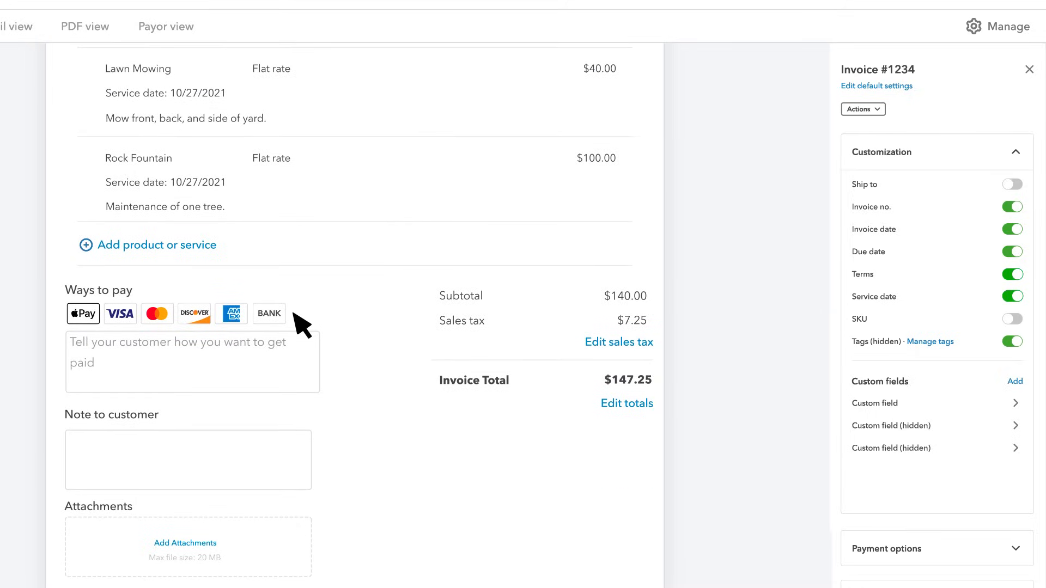
left_click(966, 155)
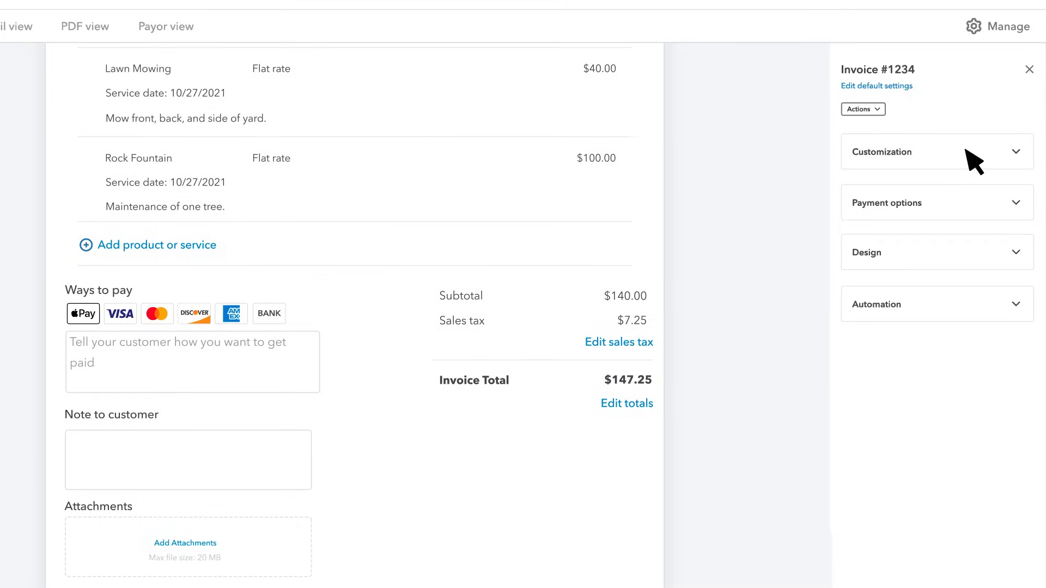
Enable PayPal as an accepted payment method for the invoice
left_click(965, 202)
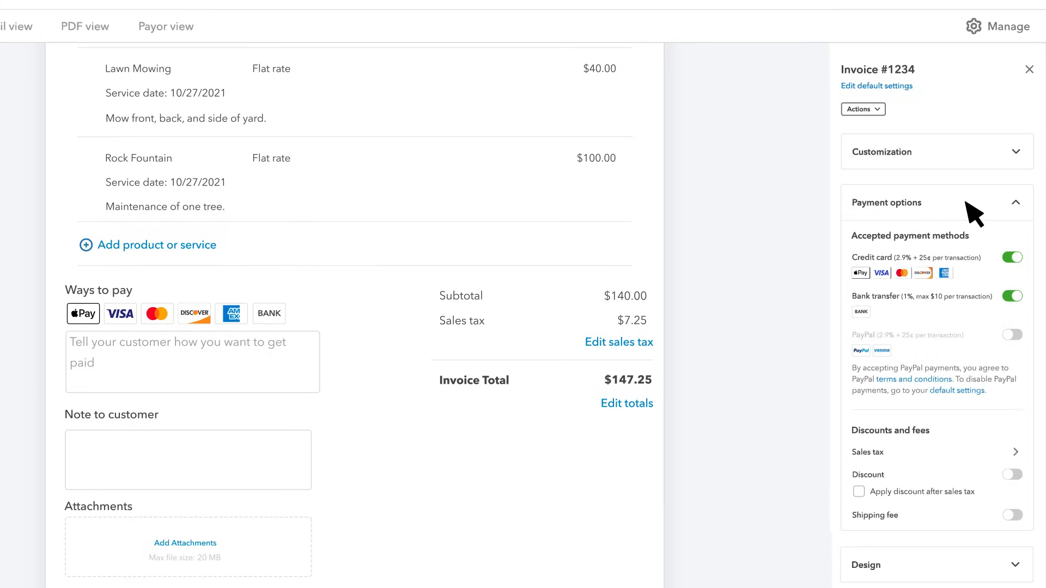
left_click(1012, 335)
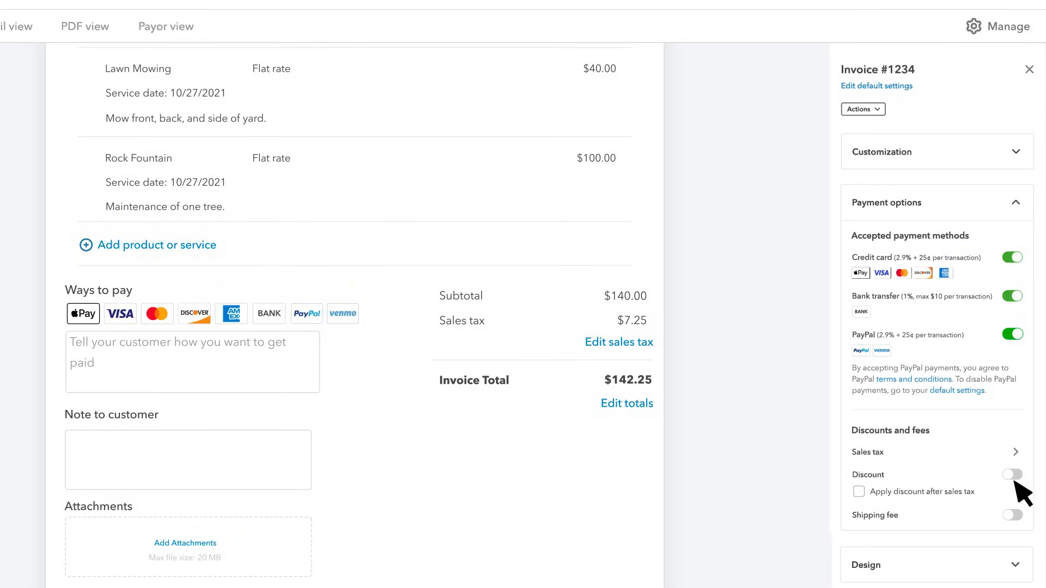
Enable the shipping fee and discount on the invoice and set each to $5.00
left_click(1015, 516)
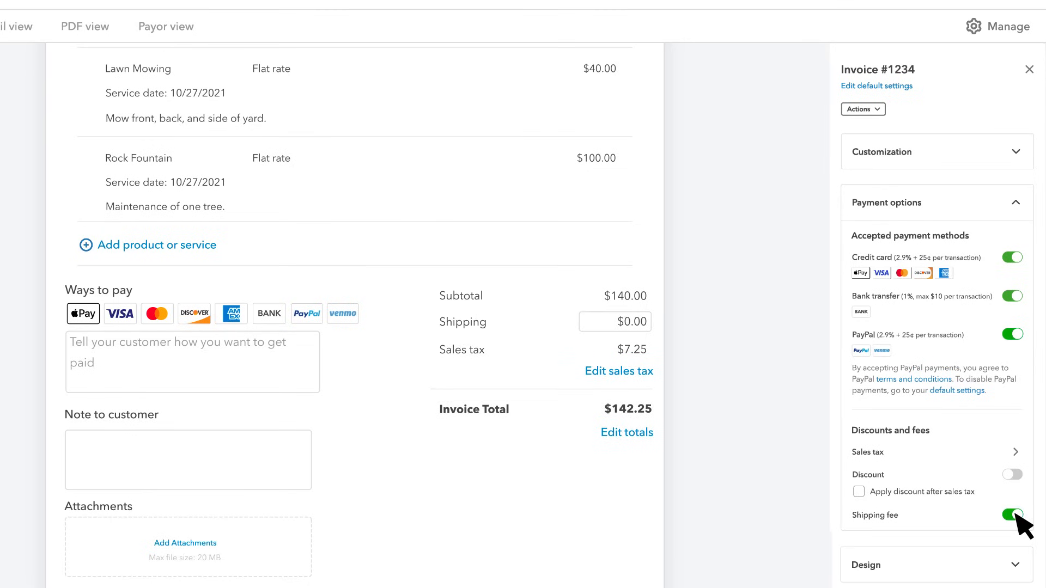
left_click(1014, 475)
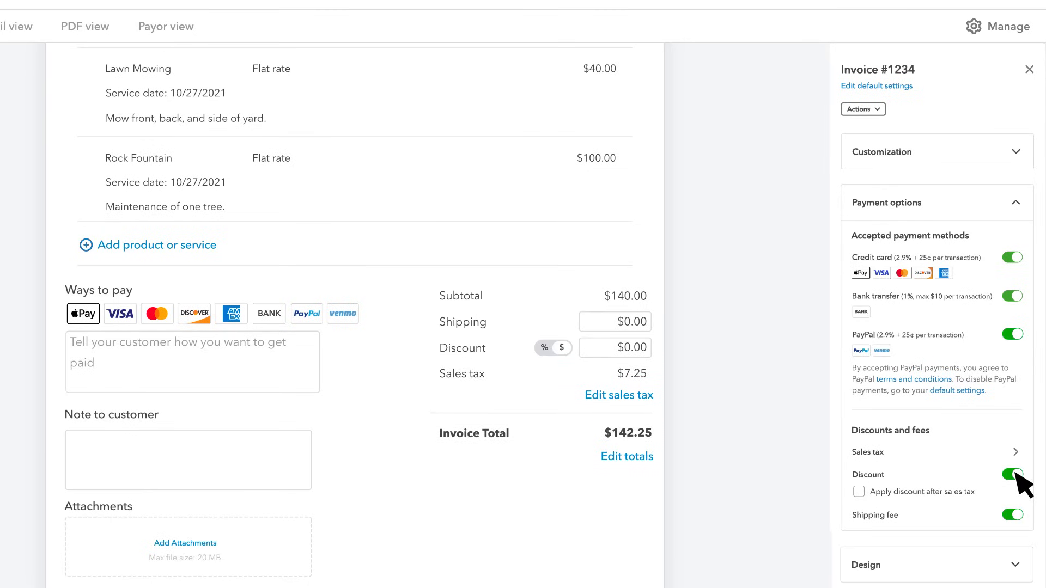
left_click(654, 320)
type("5.00")
left_click(655, 348)
type("5.00")
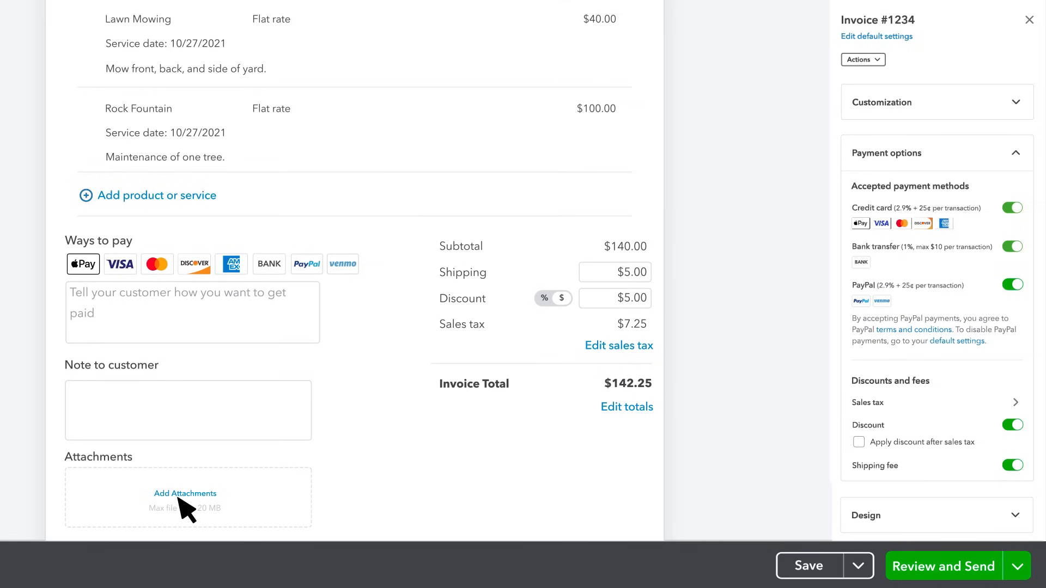
Change the invoice's design color to teal #0D909A
scroll(185, 509, "up", 7)
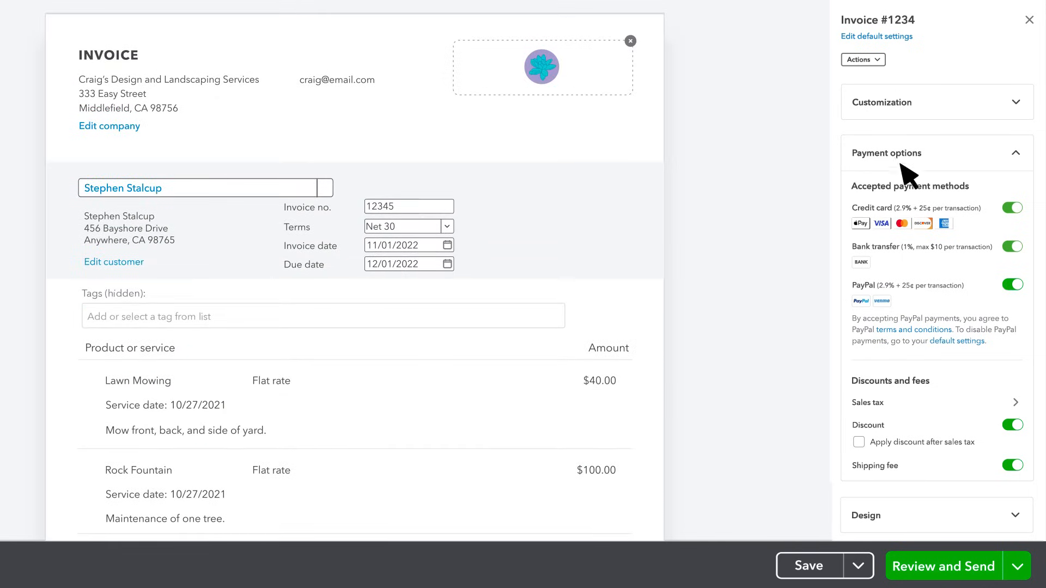
left_click(940, 155)
left_click(941, 204)
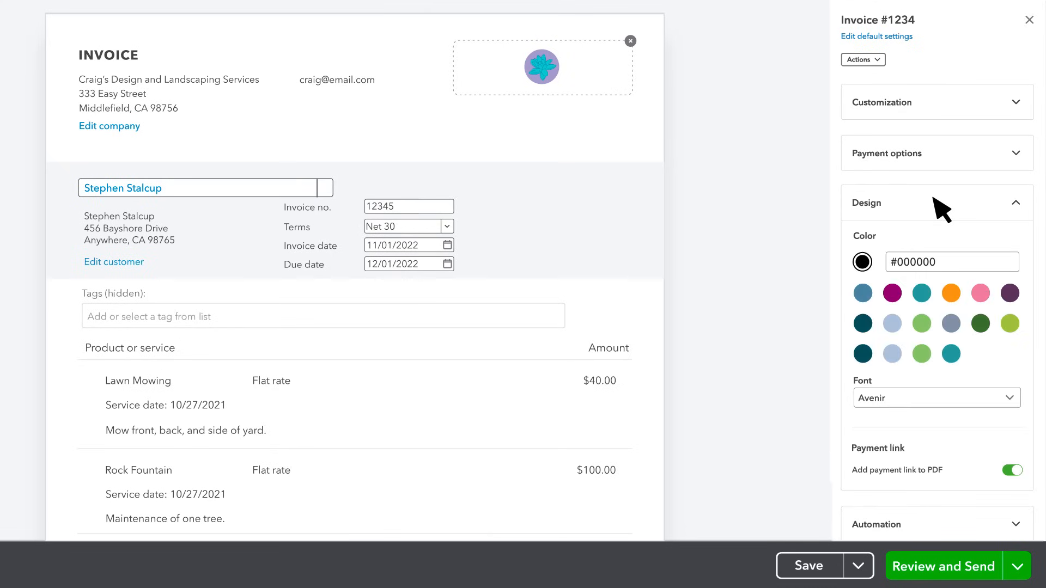
left_click(951, 354)
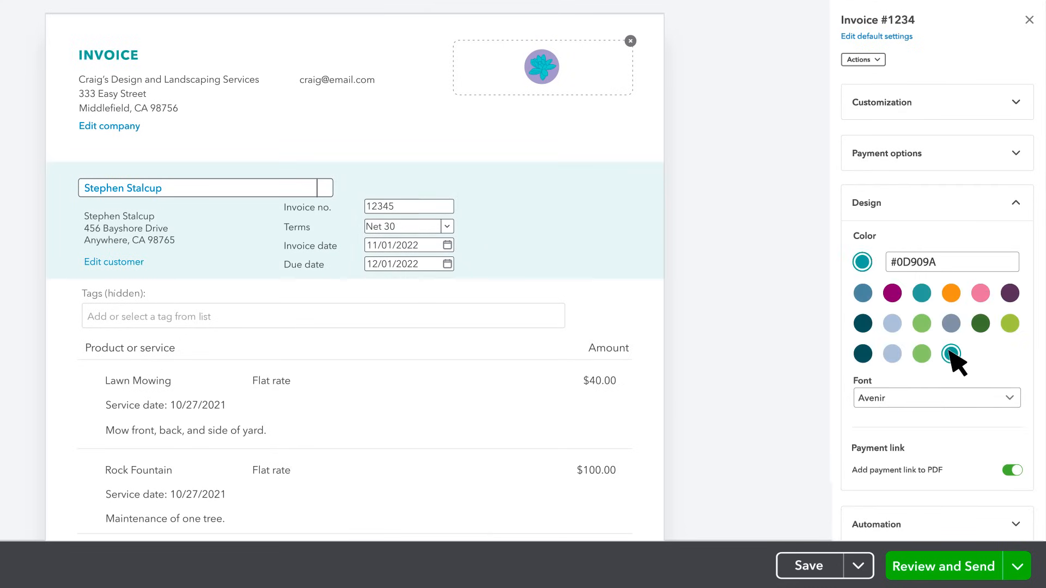
left_click(964, 214)
Examine the recurring invoice automation and the alternative options for printing, receiving payment or sharing a link
left_click(967, 268)
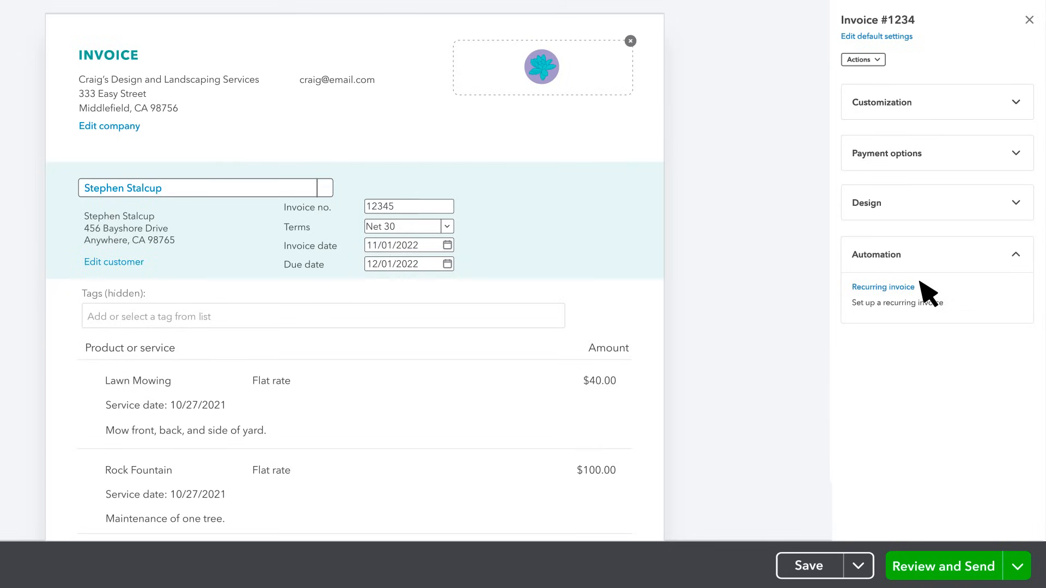
left_click(1016, 566)
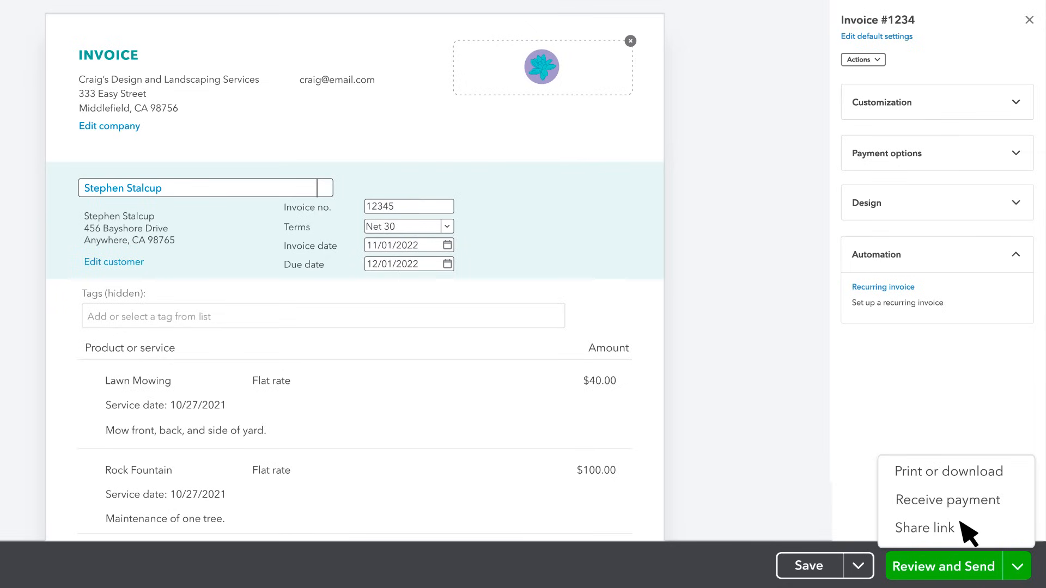
left_click(945, 567)
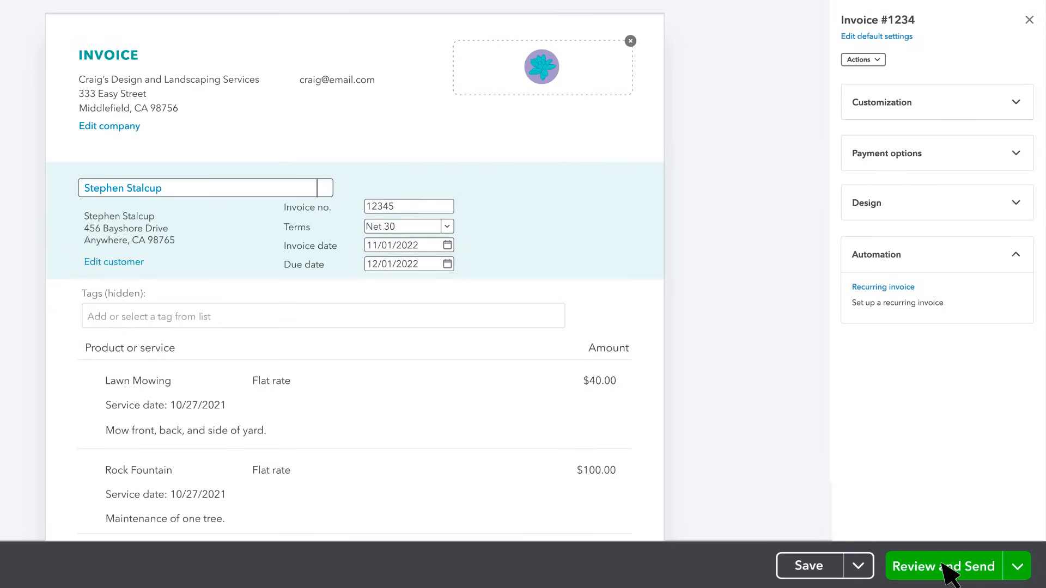
Review the invoice email and send the invoice to the customer
left_click(942, 566)
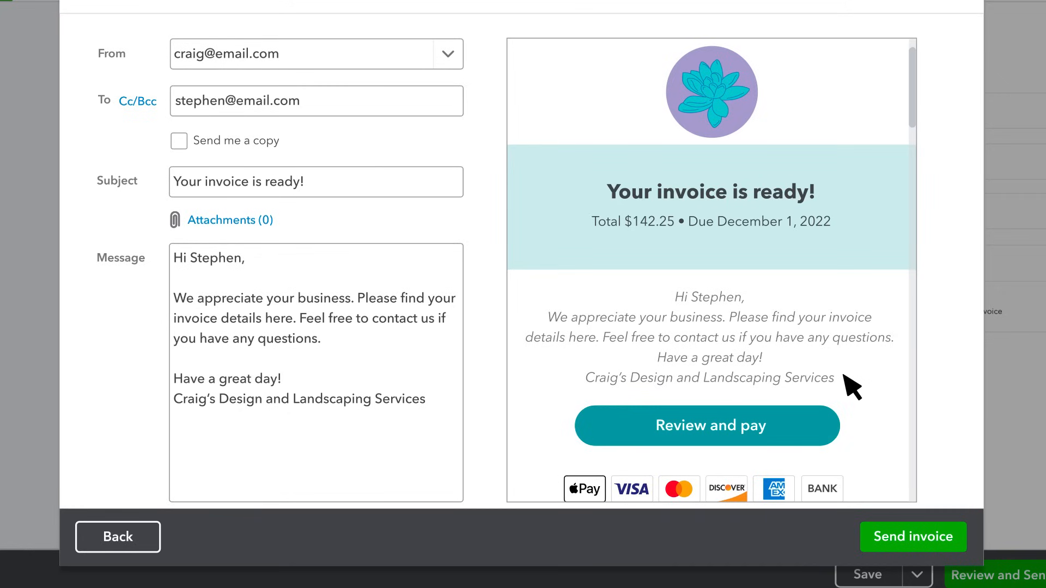
left_click(909, 539)
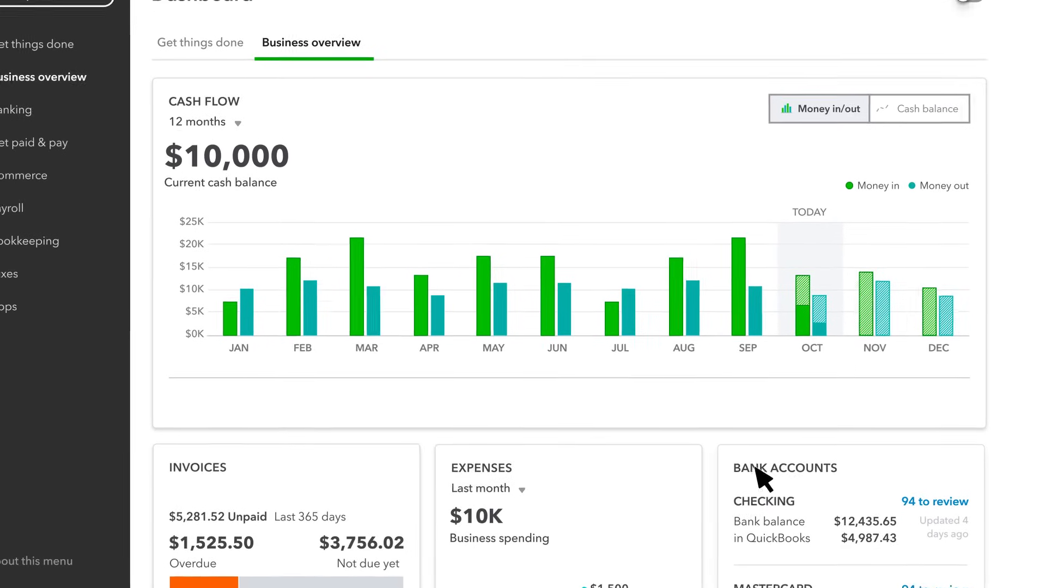
Open the Invoices page under Get paid & pay
left_click(127, 194)
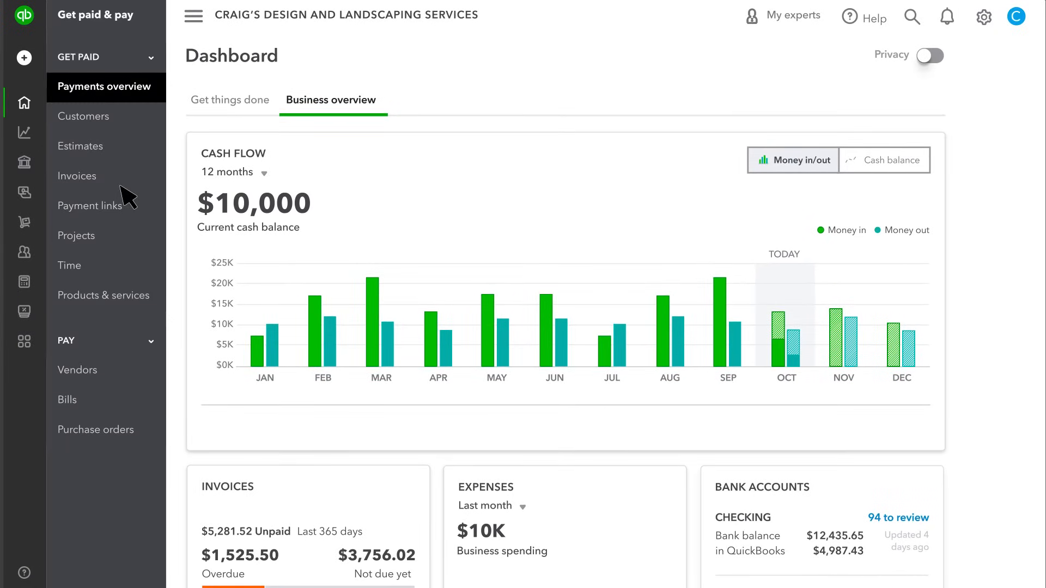
left_click(109, 178)
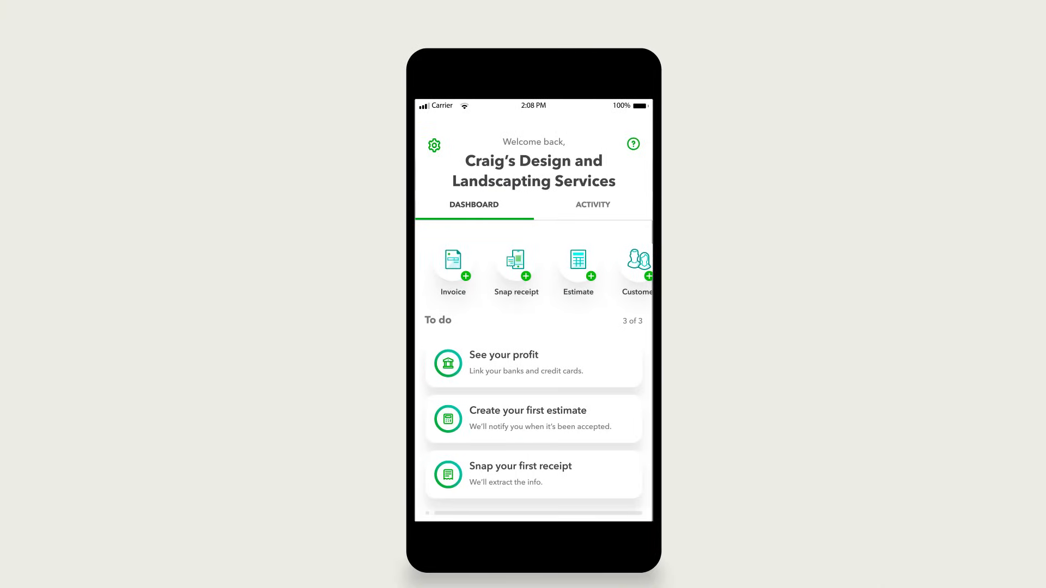
Switch to the QuickBooks mobile app and start a new invoice
left_click(453, 262)
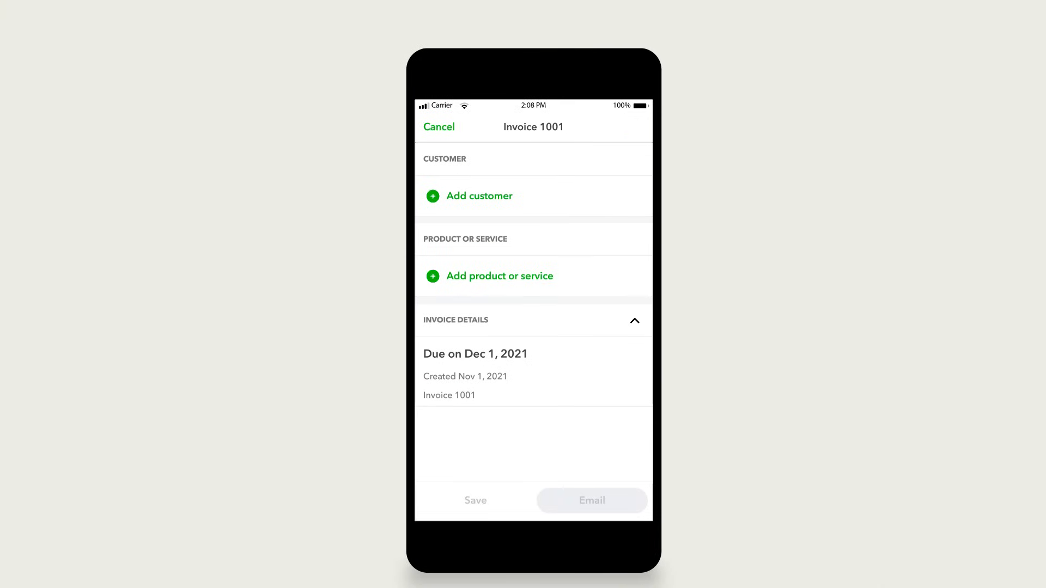